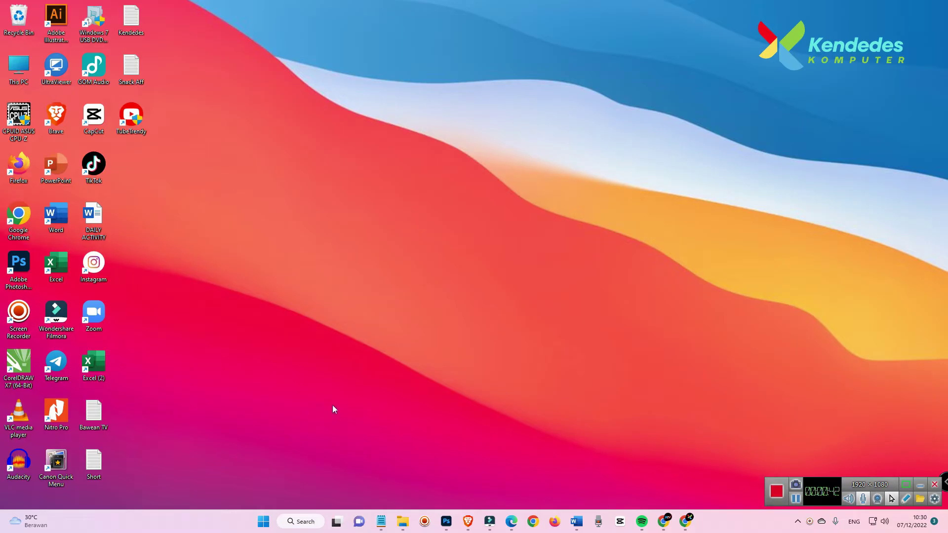
- Open the Visual effects page of the Windows accessibility settings
{"action": "left_click", "coordinate": [262, 526]}
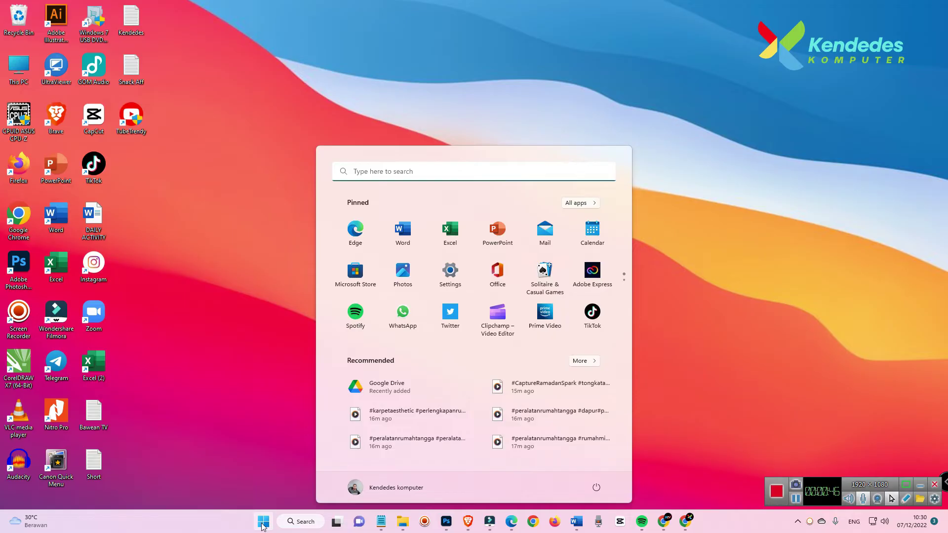
{"action": "left_click", "coordinate": [452, 284]}
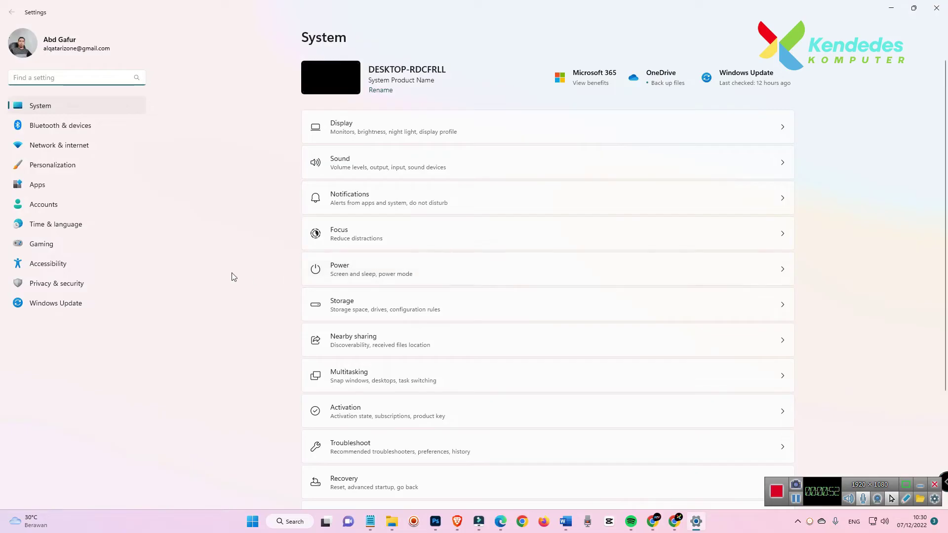
{"action": "left_click", "coordinate": [47, 267]}
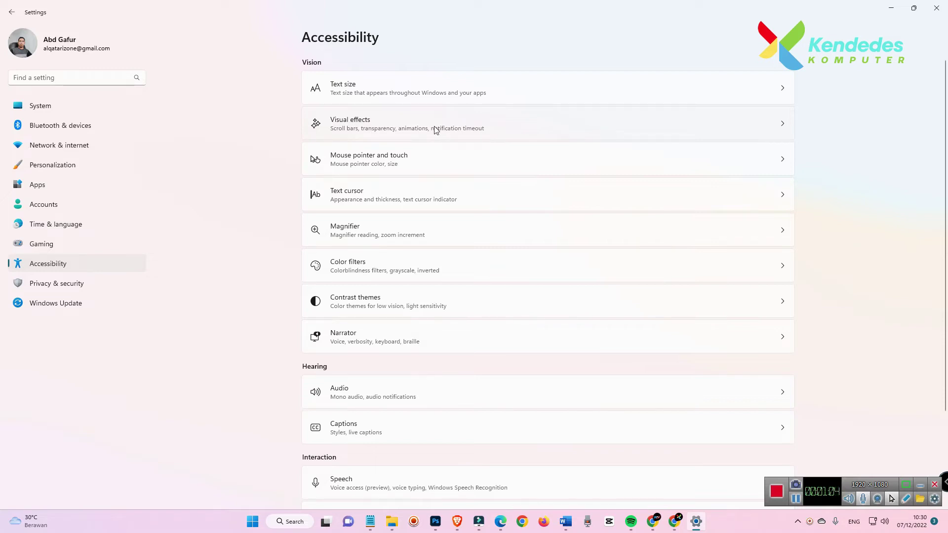
{"action": "left_click", "coordinate": [349, 124]}
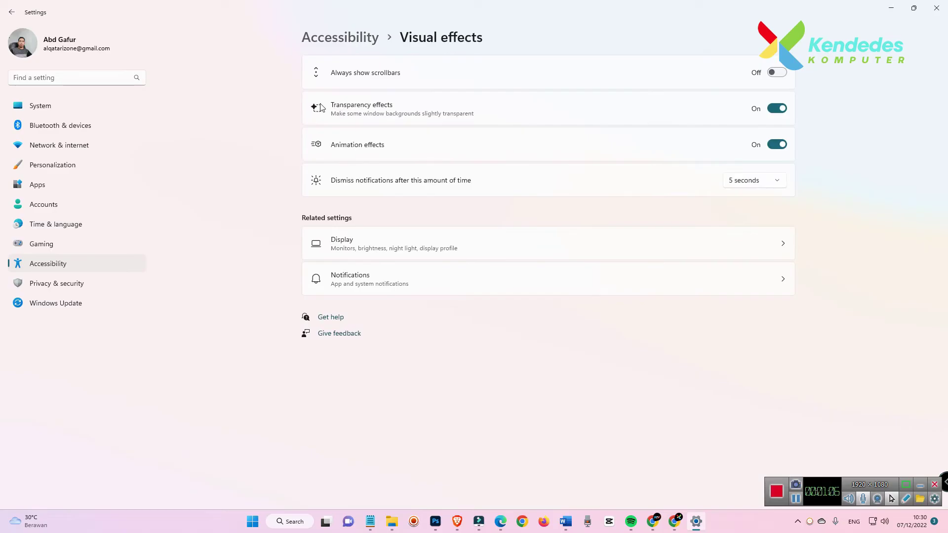
- Toggle Transparency effects off and back on, and close Settings
{"action": "left_click", "coordinate": [775, 110]}
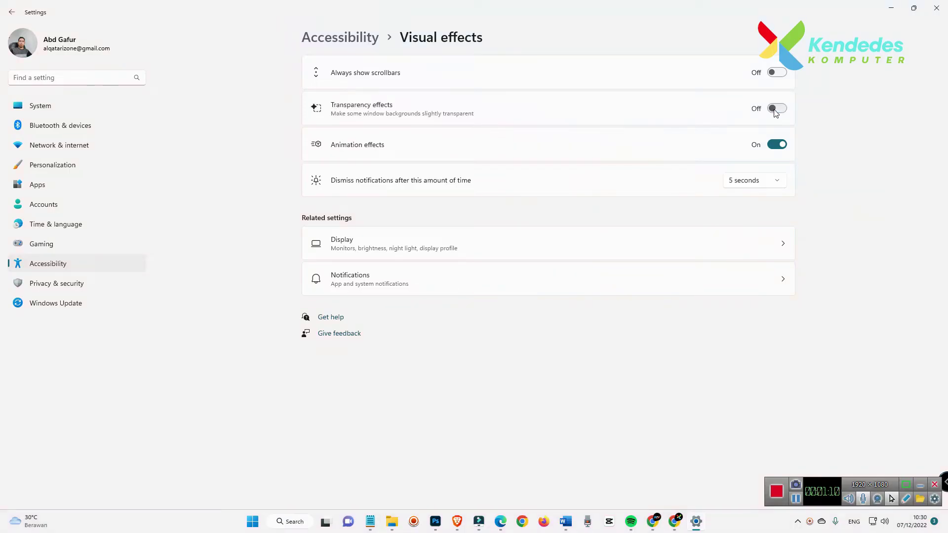
{"action": "left_click", "coordinate": [780, 110]}
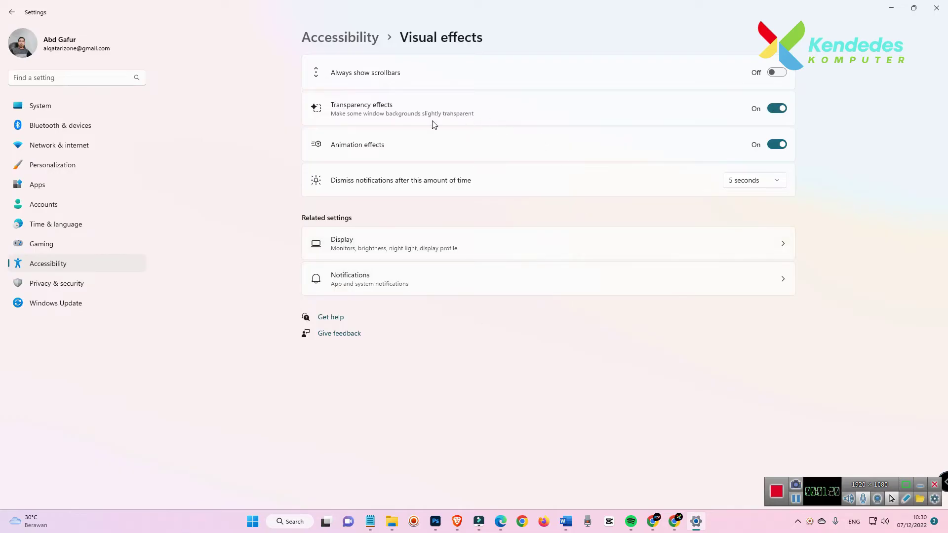
{"action": "left_click", "coordinate": [778, 110]}
{"action": "left_click", "coordinate": [936, 8]}
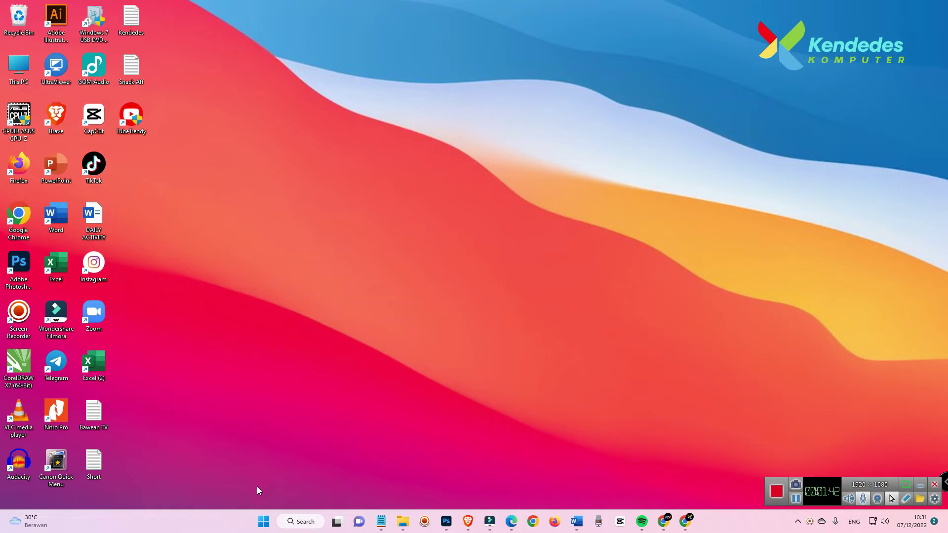
- Switch to Microsoft Store, search for "tra" and open the TranslucentTB app page
{"action": "left_click", "coordinate": [262, 525]}
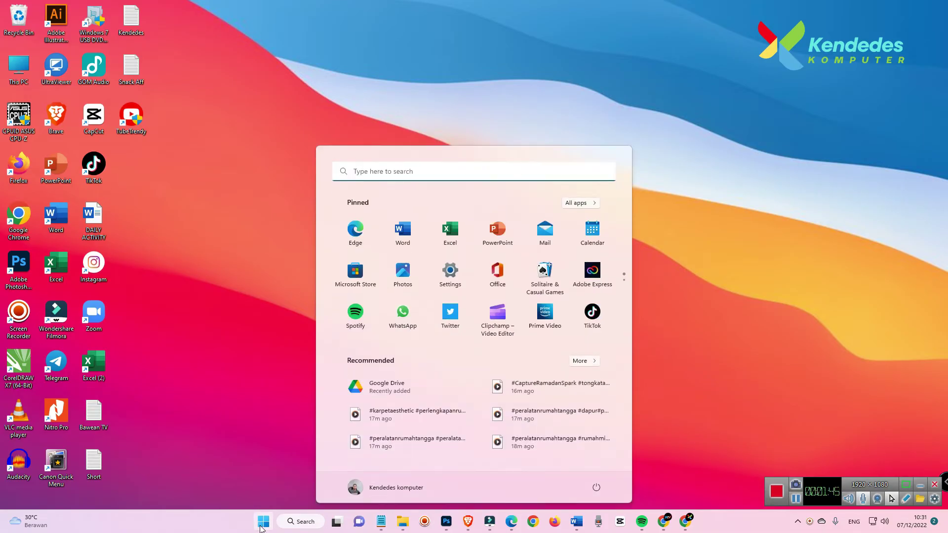
{"action": "left_click", "coordinate": [363, 281]}
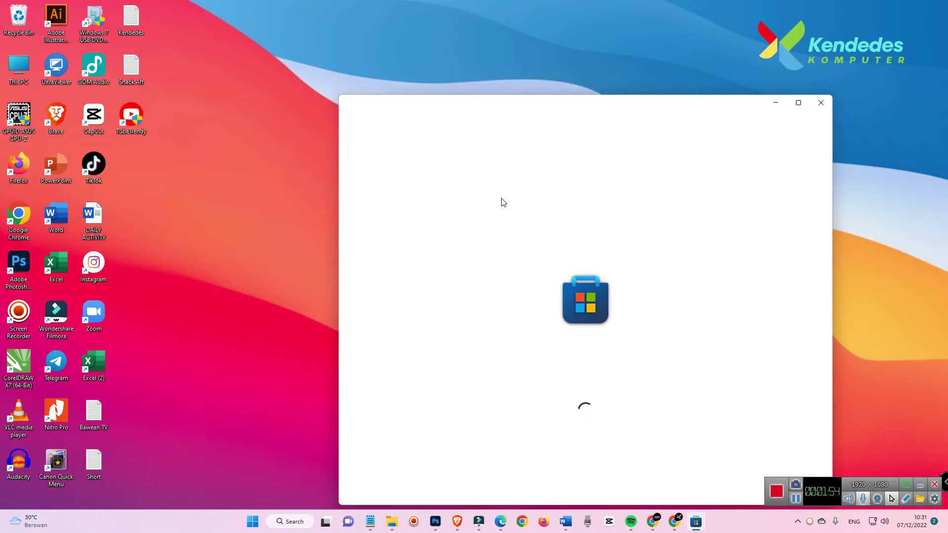
{"action": "left_click_drag", "start_coordinate": [570, 104], "coordinate": [544, 67]}
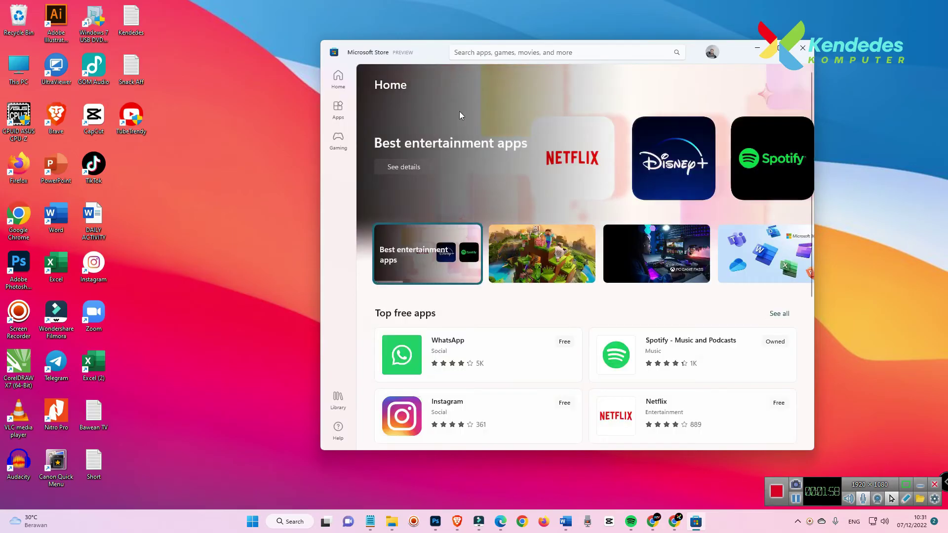
{"action": "left_click", "coordinate": [481, 52]}
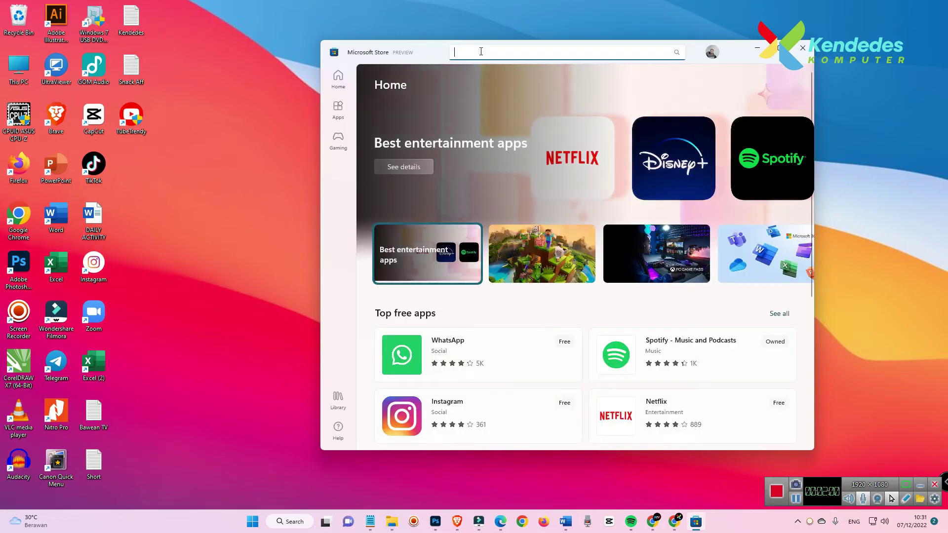
{"action": "type", "text": "tra"}
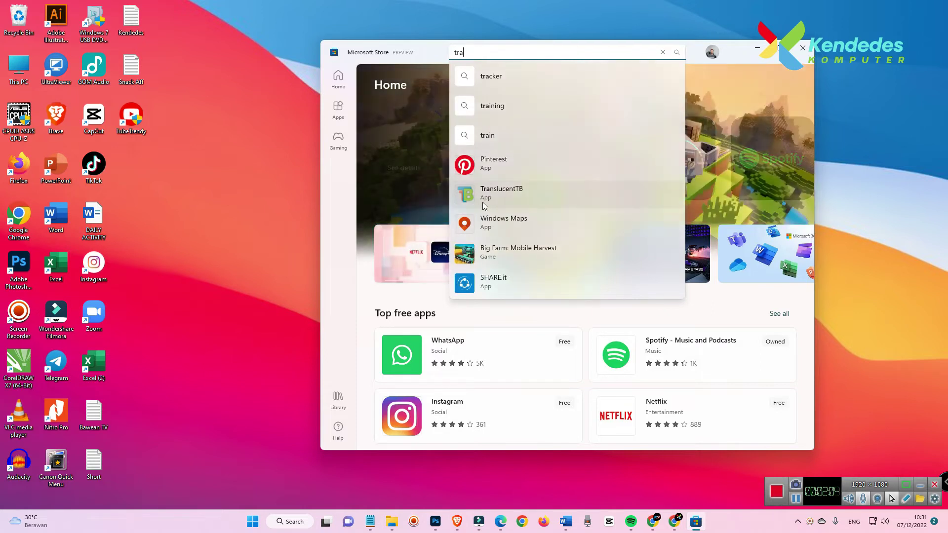
{"action": "left_click", "coordinate": [523, 197]}
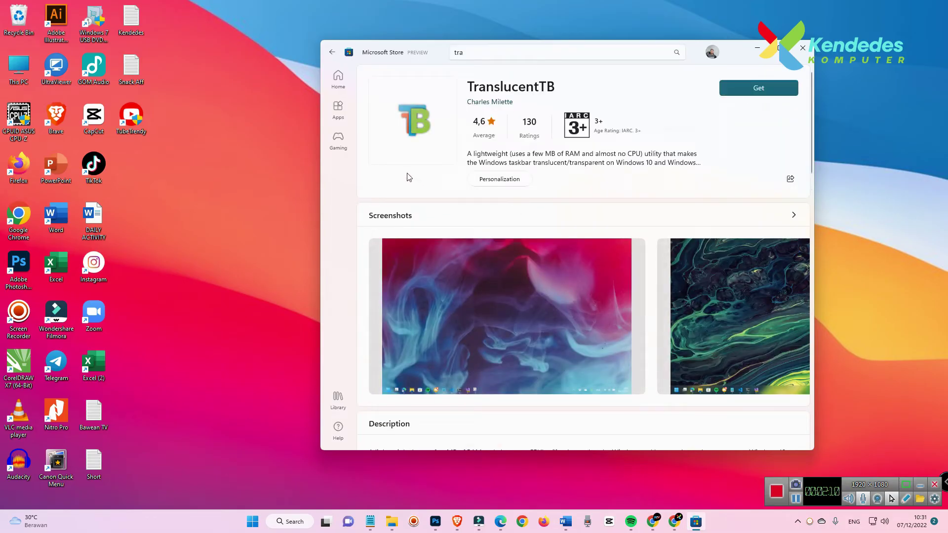
- Install TranslucentTB and launch it, exiting from its welcome window
{"action": "left_click", "coordinate": [759, 89]}
{"action": "left_click", "coordinate": [766, 88]}
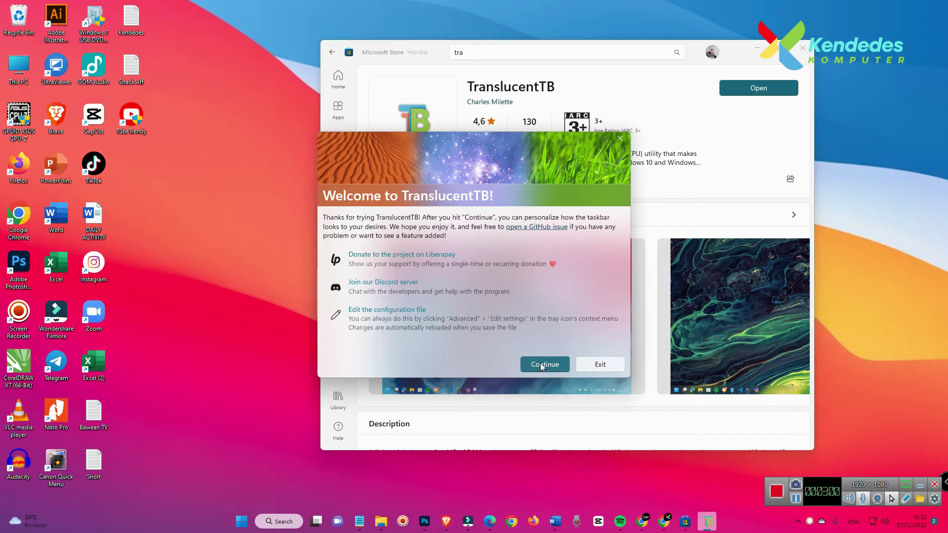
{"action": "left_click", "coordinate": [599, 366]}
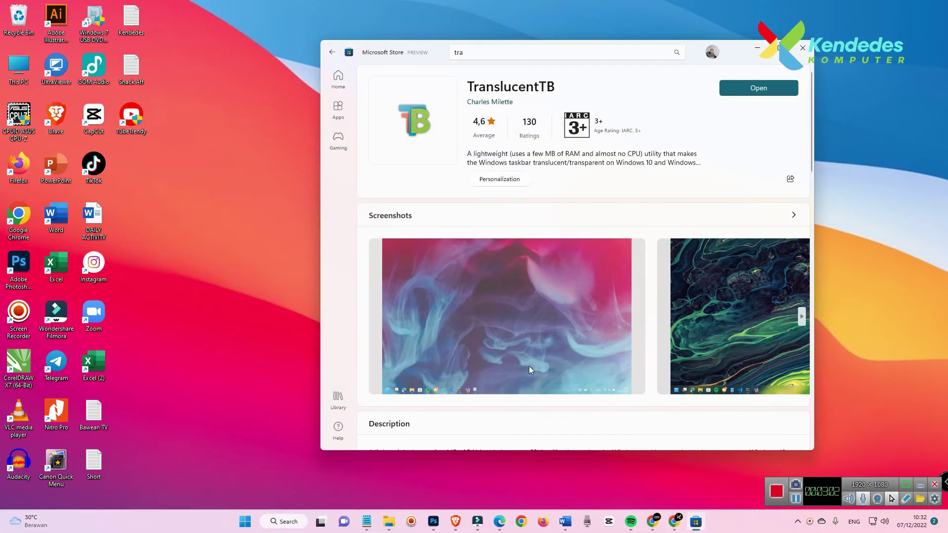
- Launch TranslucentTB again, continue past its welcome window, and dismiss the notification and the Store
{"action": "left_click", "coordinate": [733, 88]}
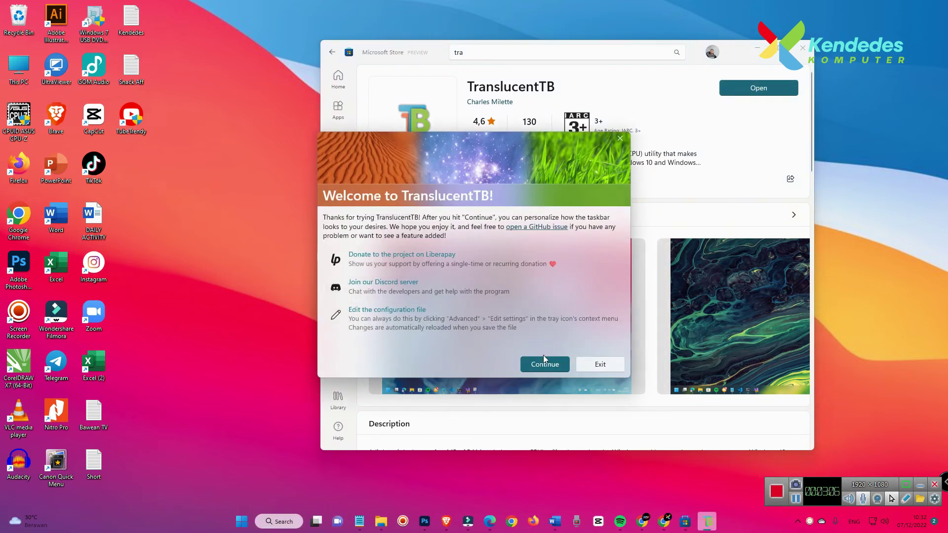
{"action": "left_click", "coordinate": [542, 363]}
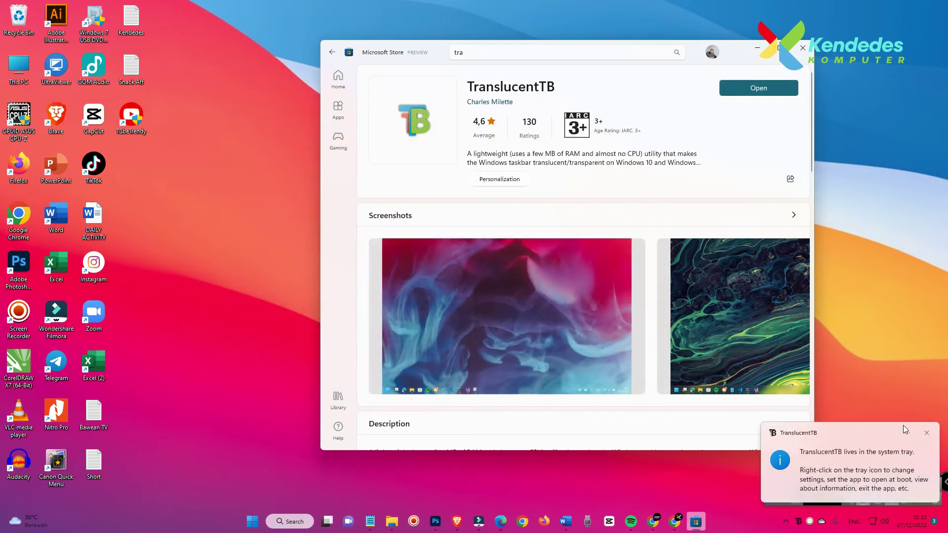
{"action": "left_click", "coordinate": [927, 433]}
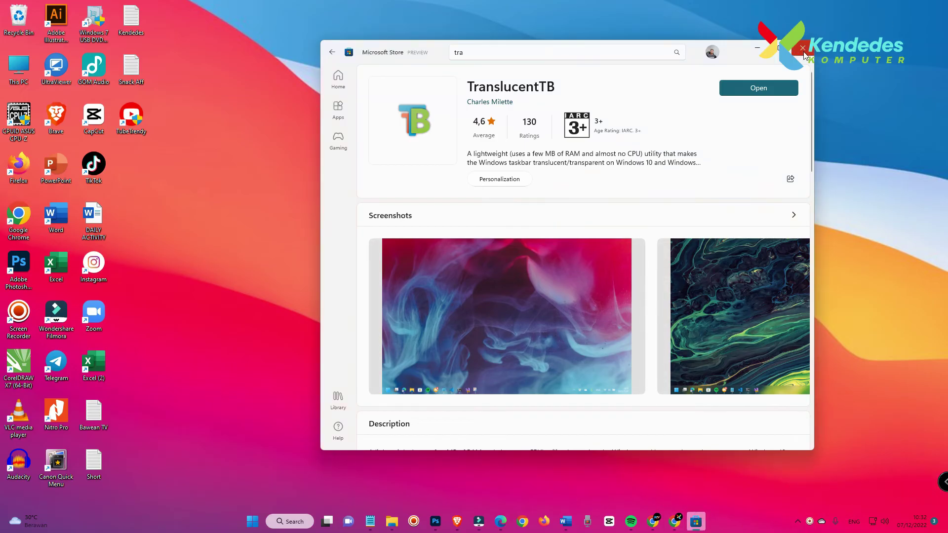
{"action": "left_click", "coordinate": [802, 48]}
- Set TranslucentTB's desktop taskbar style to Acrylic
{"action": "left_click", "coordinate": [798, 522]}
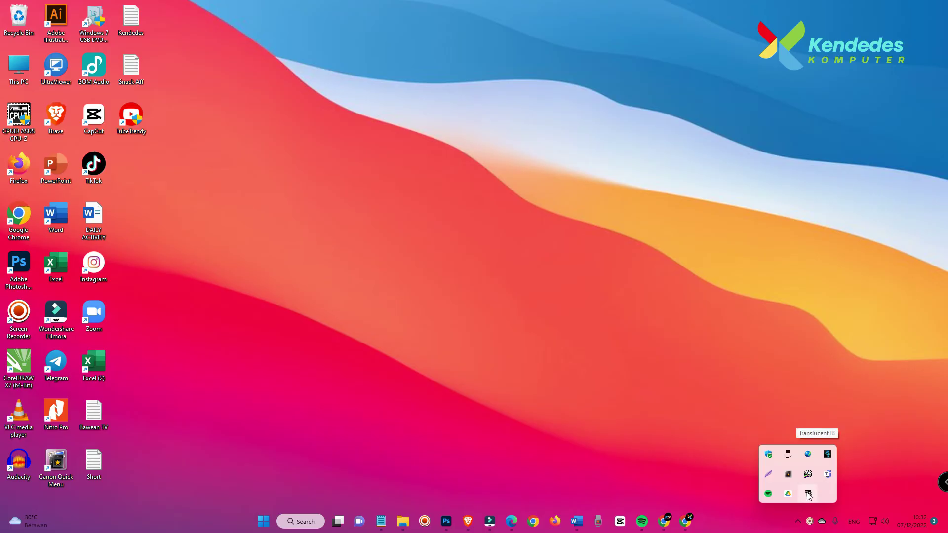
{"action": "right_click", "coordinate": [807, 495]}
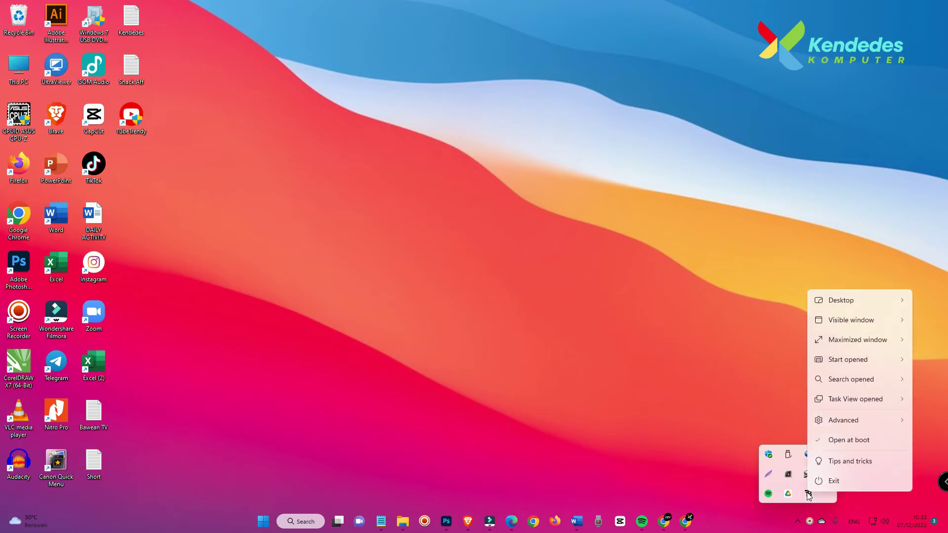
{"action": "mouse_move", "coordinate": [876, 300]}
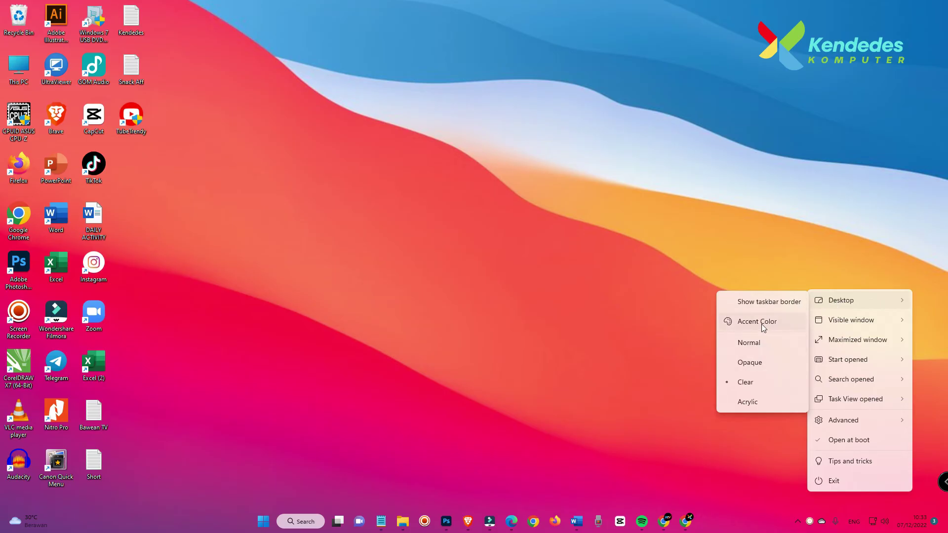
{"action": "left_click", "coordinate": [753, 406]}
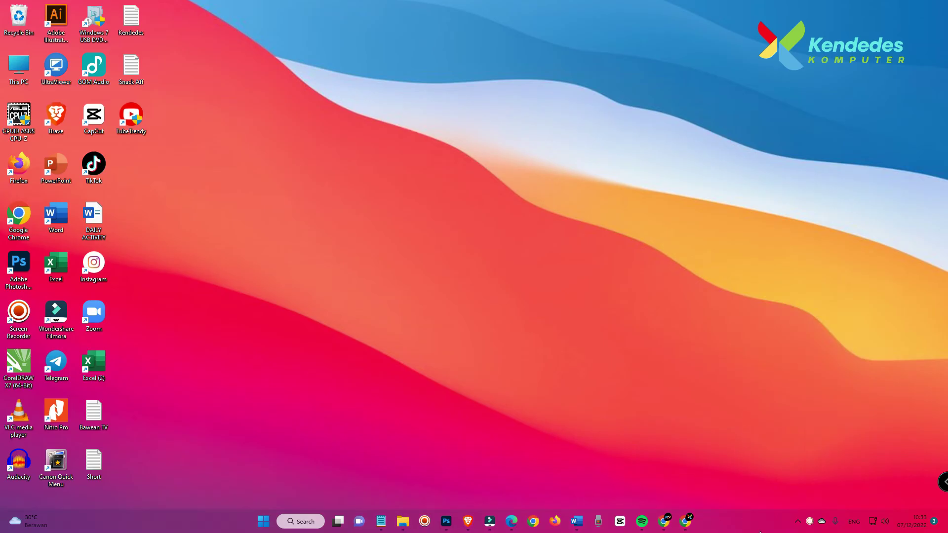
{"action": "right_click", "coordinate": [732, 526]}
{"action": "left_click", "coordinate": [753, 527]}
- Open TranslucentTB's accent color editor for the desktop taskbar state
{"action": "left_click", "coordinate": [798, 522]}
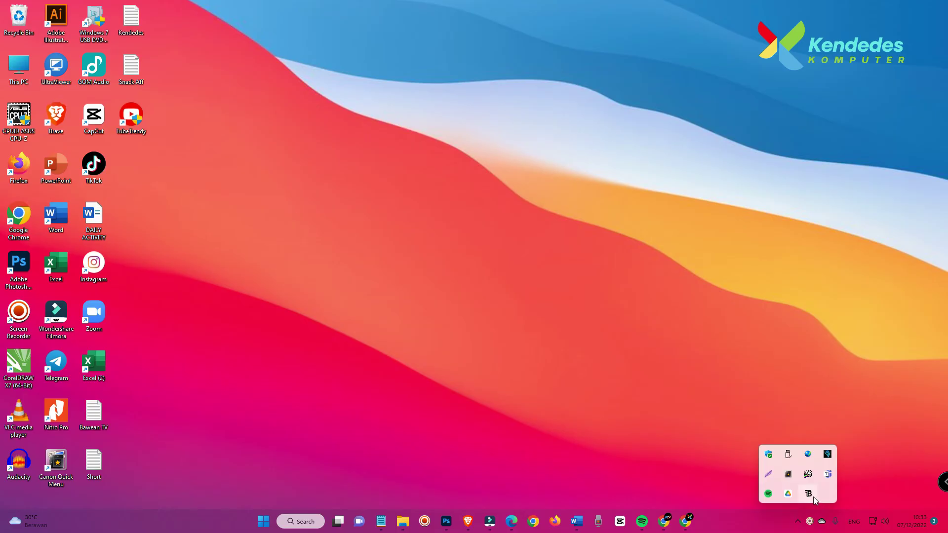
{"action": "right_click", "coordinate": [810, 497]}
{"action": "mouse_move", "coordinate": [860, 341]}
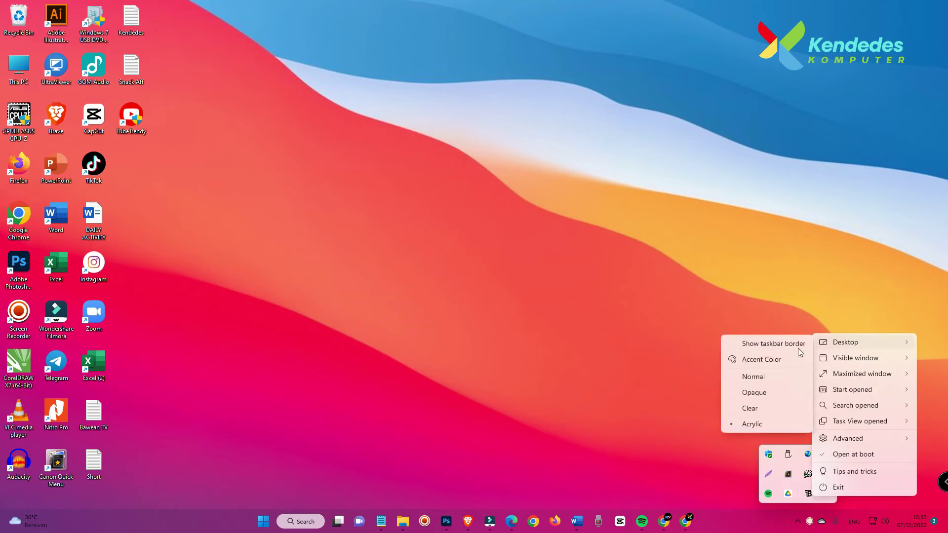
{"action": "left_click", "coordinate": [761, 362]}
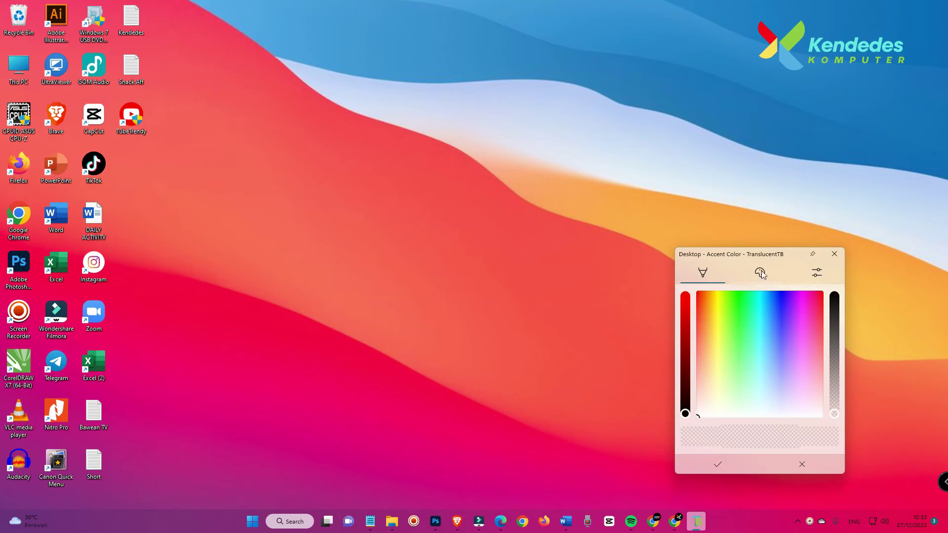
- Try several palette swatches as the desktop taskbar's accent color, ending on a blue-violet one
{"action": "left_click", "coordinate": [760, 273]}
{"action": "left_click", "coordinate": [773, 337]}
{"action": "left_click", "coordinate": [754, 329]}
{"action": "left_click", "coordinate": [747, 311]}
{"action": "left_click", "coordinate": [718, 296]}
{"action": "left_click", "coordinate": [703, 317]}
{"action": "left_click", "coordinate": [748, 351]}
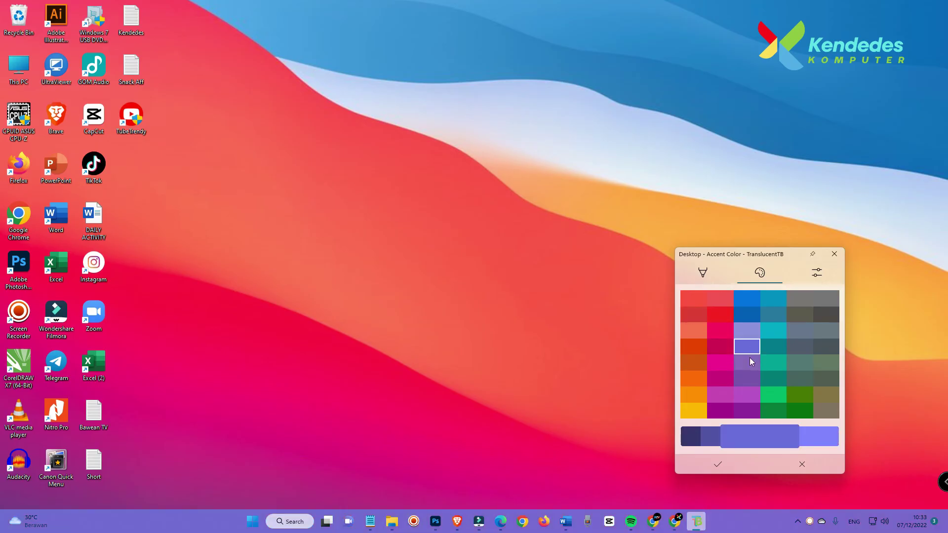
- Choose a light grey taskbar accent color from the spectrum, darken it slightly and save it
{"action": "left_click", "coordinate": [703, 273]}
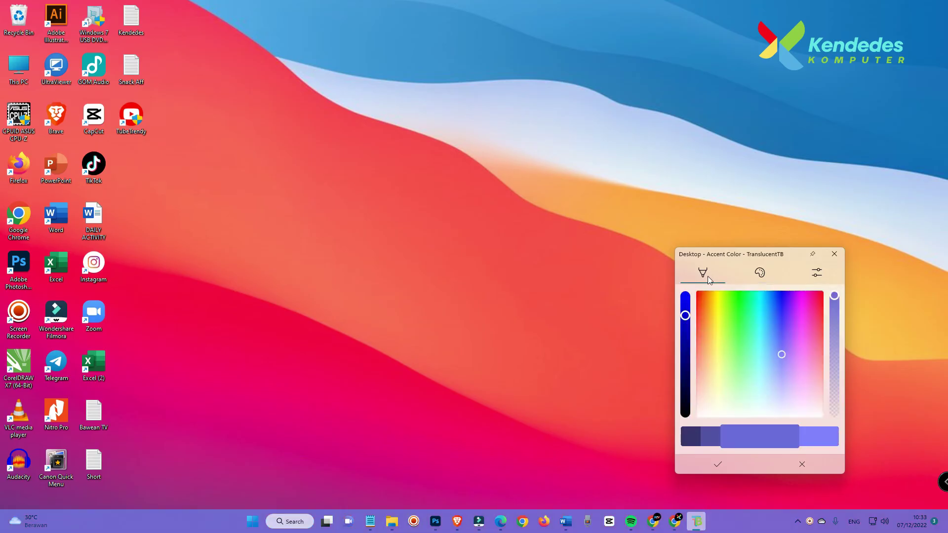
{"action": "left_click_drag", "start_coordinate": [718, 310], "coordinate": [766, 410]}
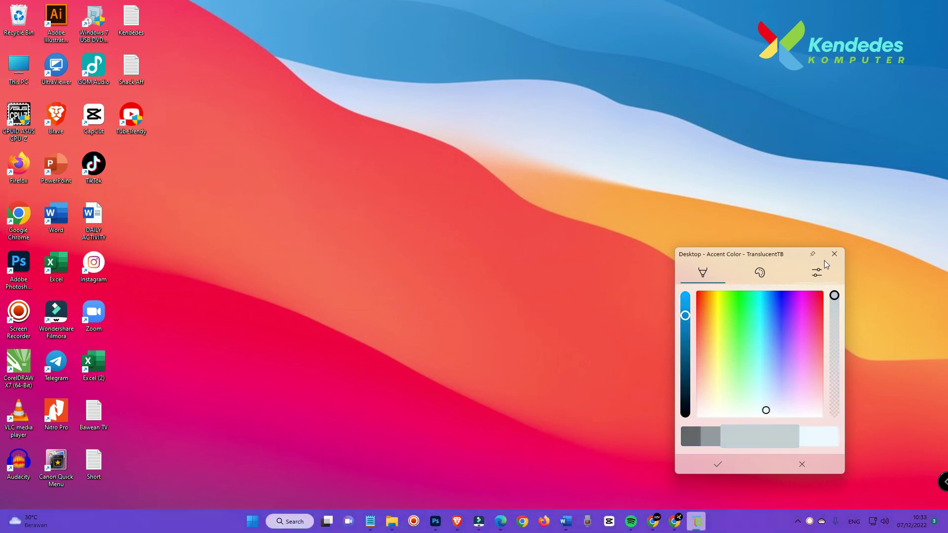
{"action": "left_click", "coordinate": [833, 255]}
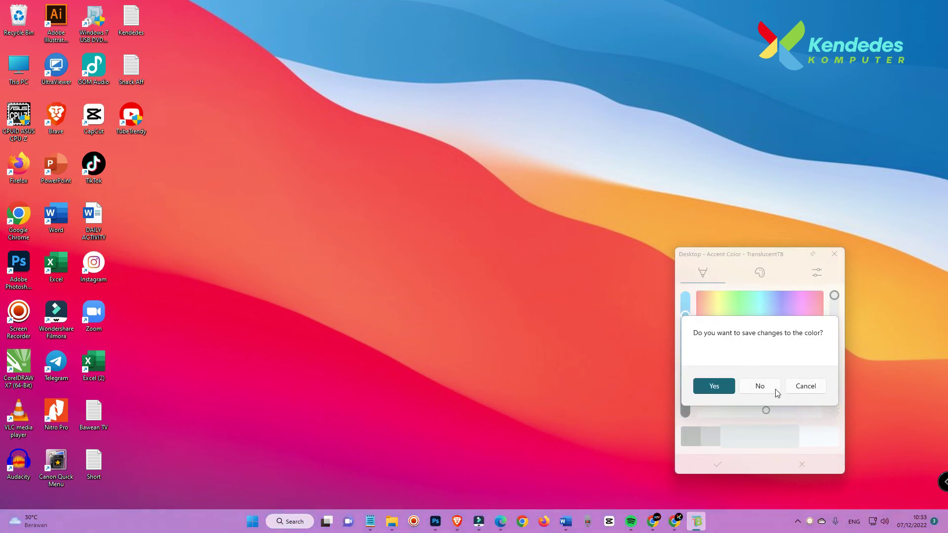
{"action": "left_click", "coordinate": [806, 384]}
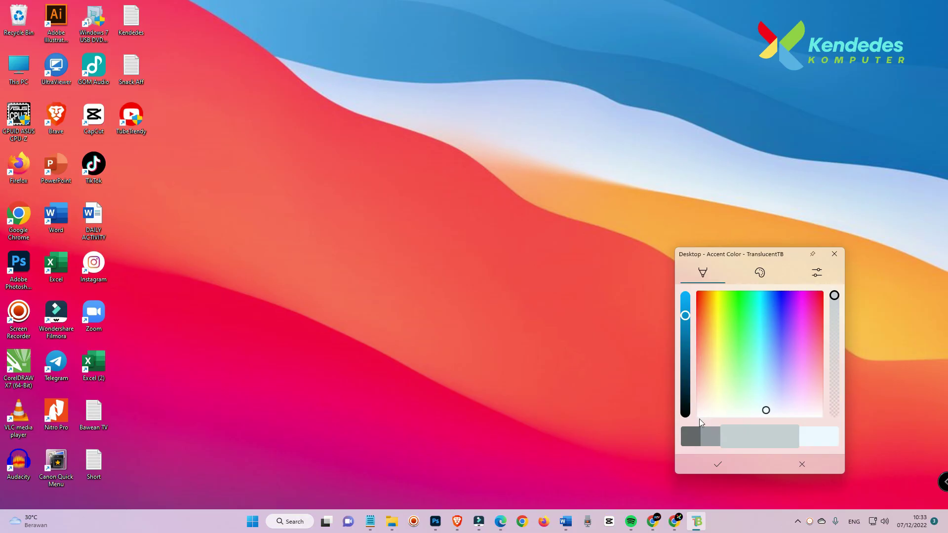
{"action": "mouse_move", "coordinate": [685, 319]}
{"action": "left_mouse_down"}
{"action": "mouse_move", "coordinate": [684, 353]}
{"action": "mouse_move", "coordinate": [690, 331]}
{"action": "left_mouse_up"}
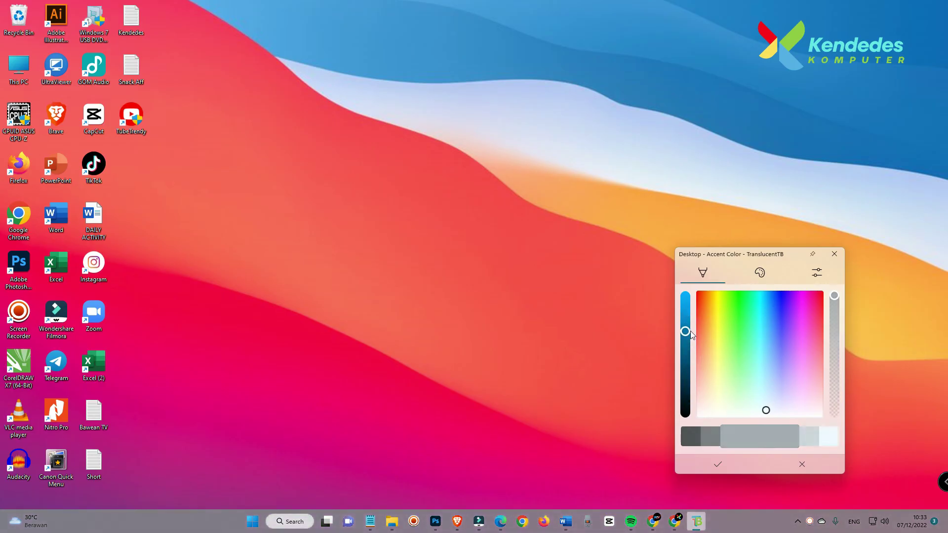
{"action": "left_click", "coordinate": [718, 464]}
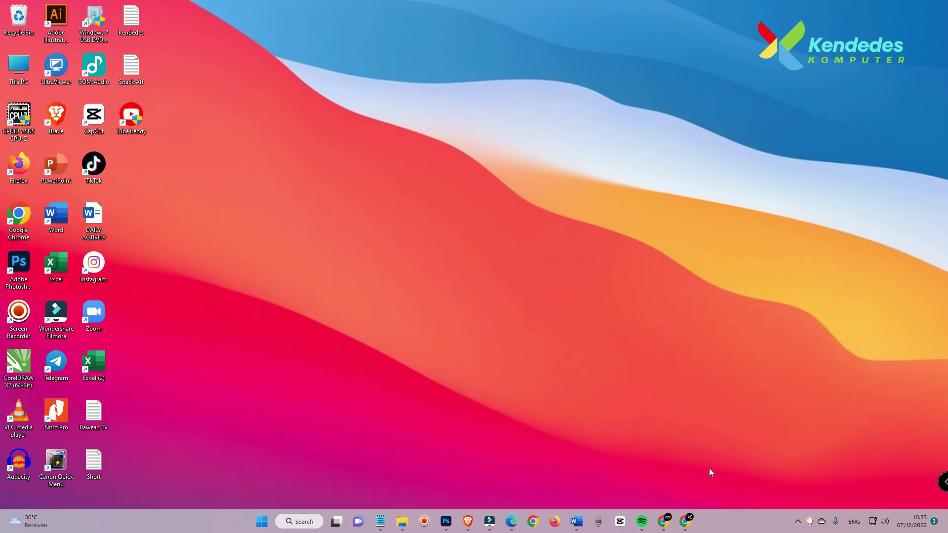
{"action": "left_click", "coordinate": [797, 521]}
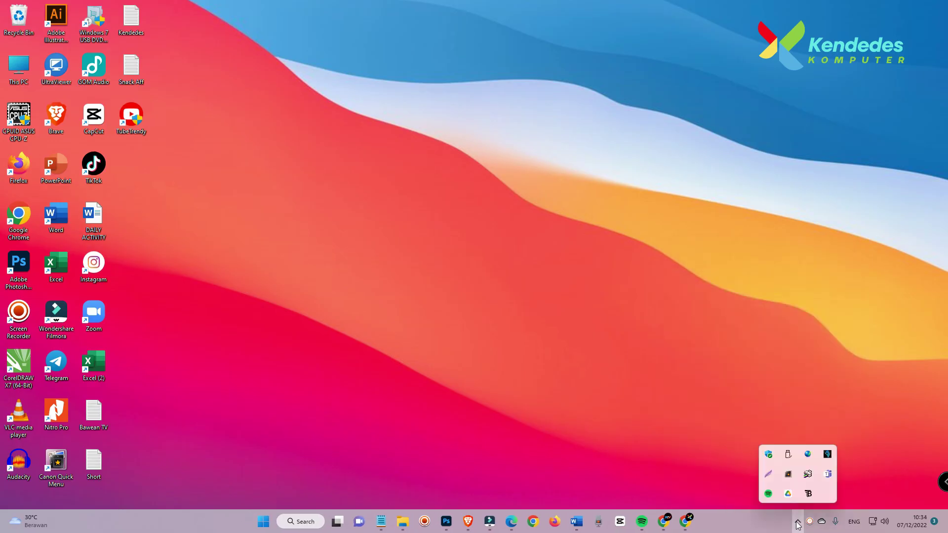
{"action": "right_click", "coordinate": [808, 495]}
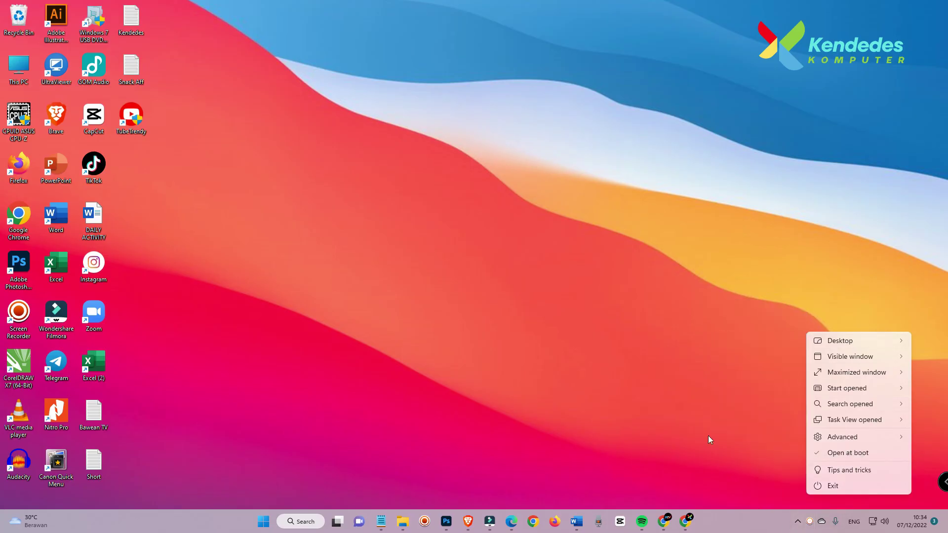
{"action": "left_click", "coordinate": [729, 459]}
{"action": "left_click", "coordinate": [810, 520]}
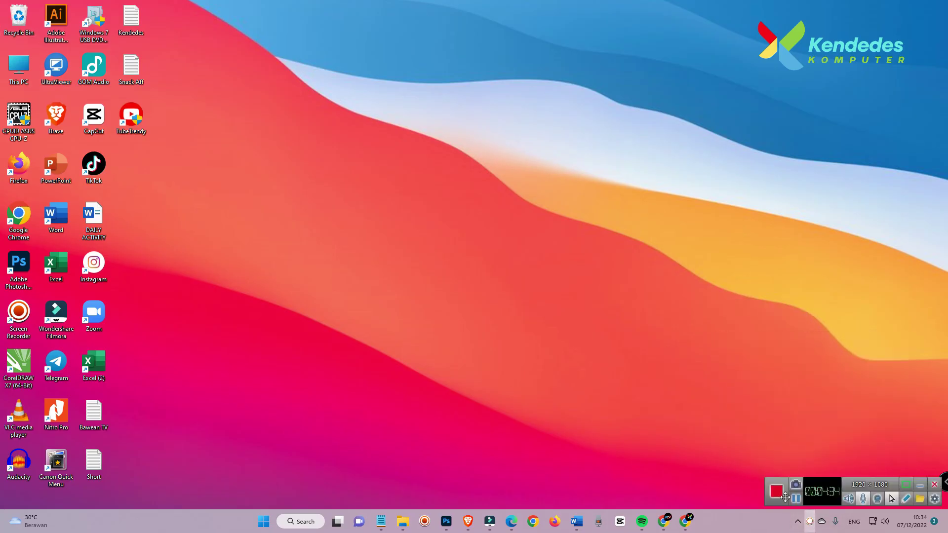